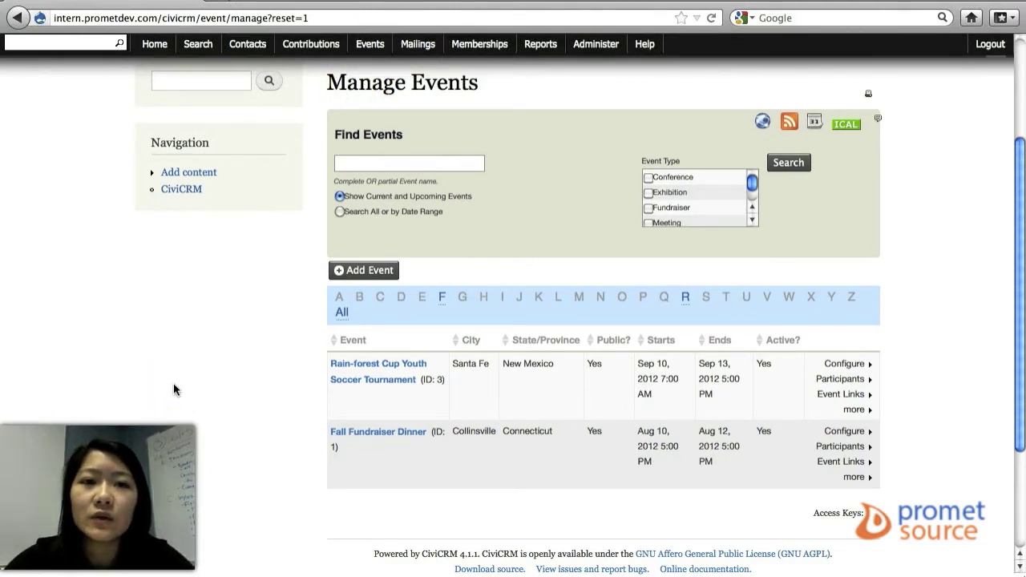
Step: Go to Events > Manage Events and show the Rain-forest Cup tournament's configuration options
click(368, 44)
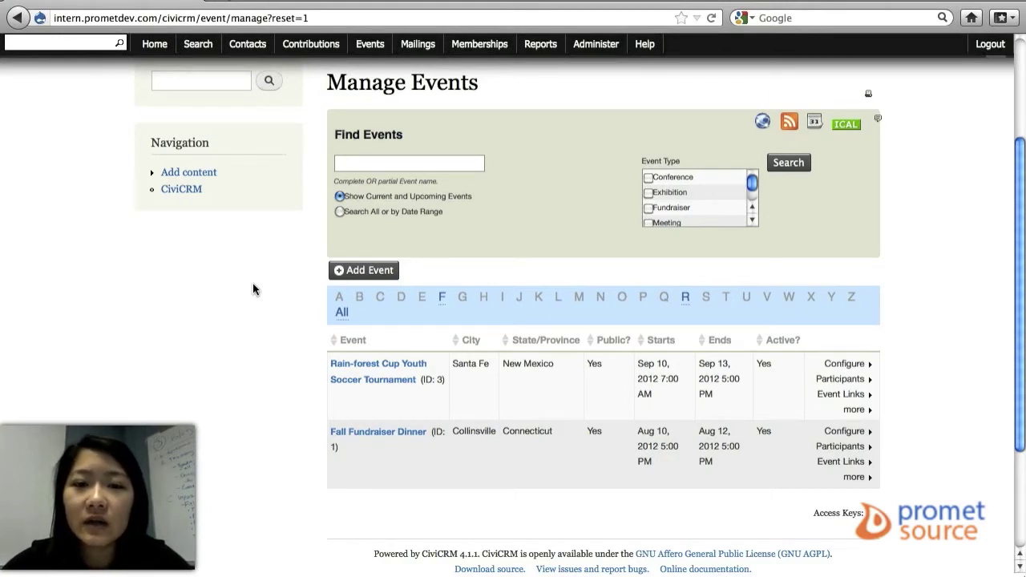
click(487, 413)
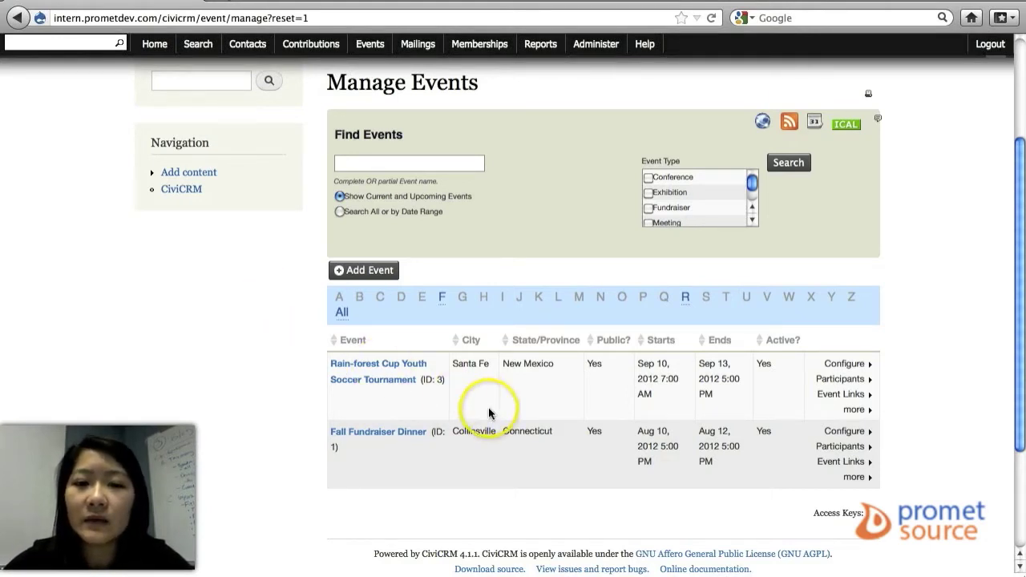
click(850, 368)
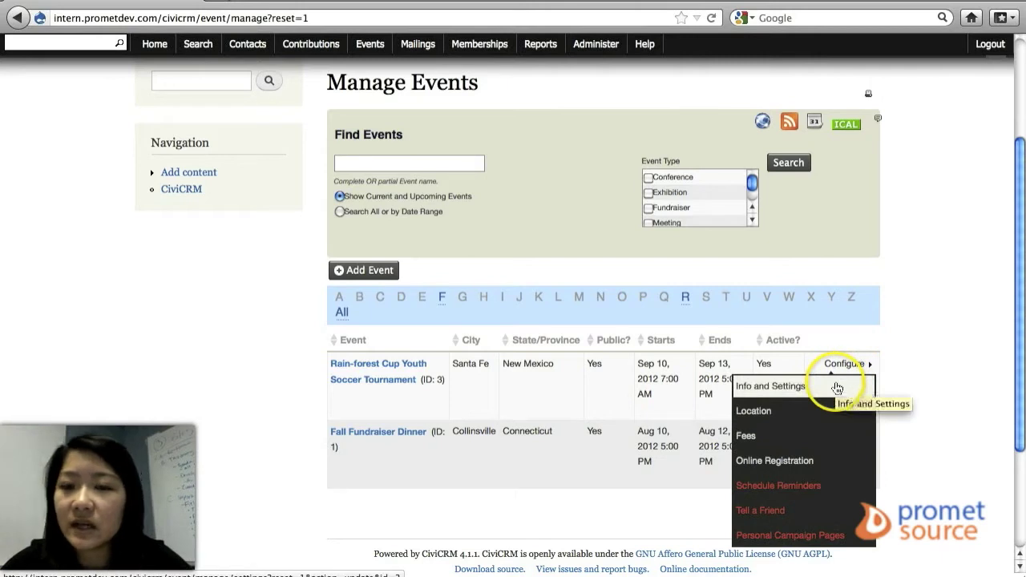
right_click(822, 393)
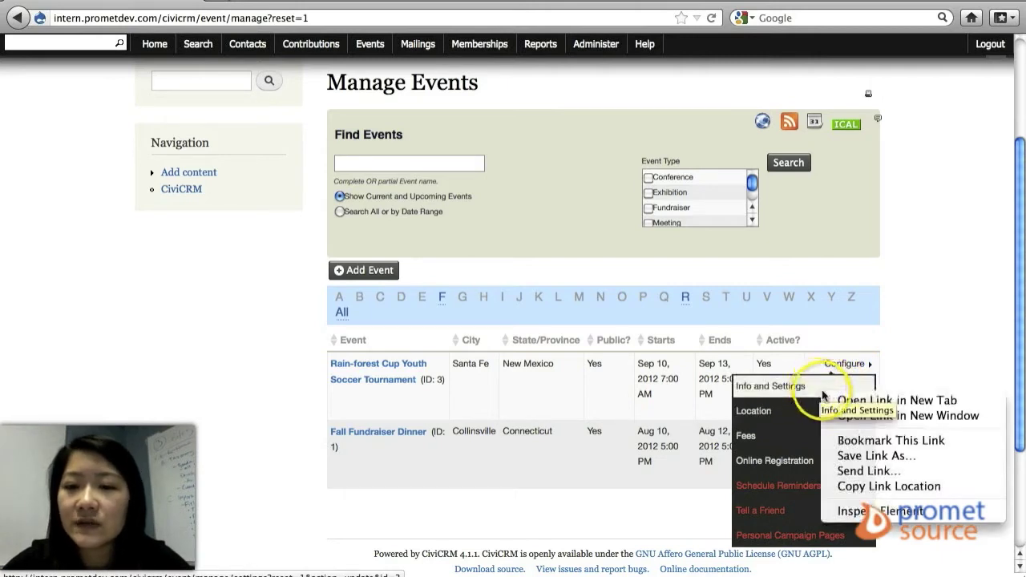
key(Escape)
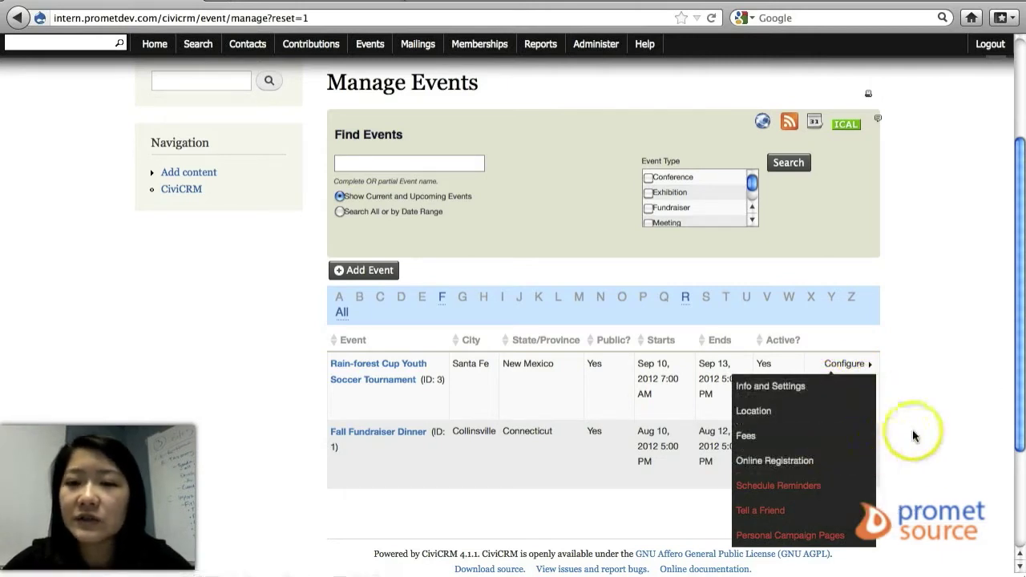
click(818, 360)
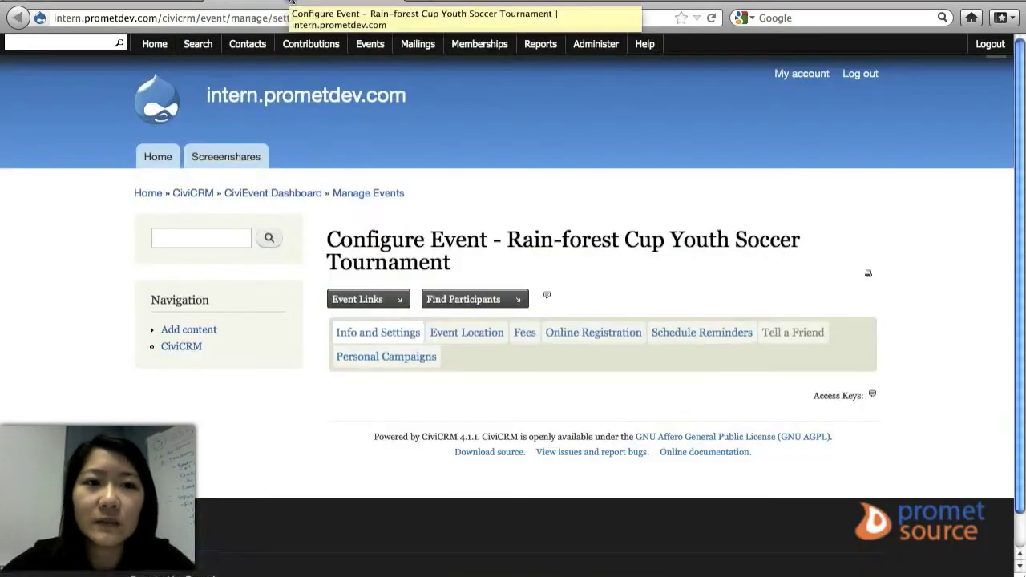
scroll(321, 339, down, 3)
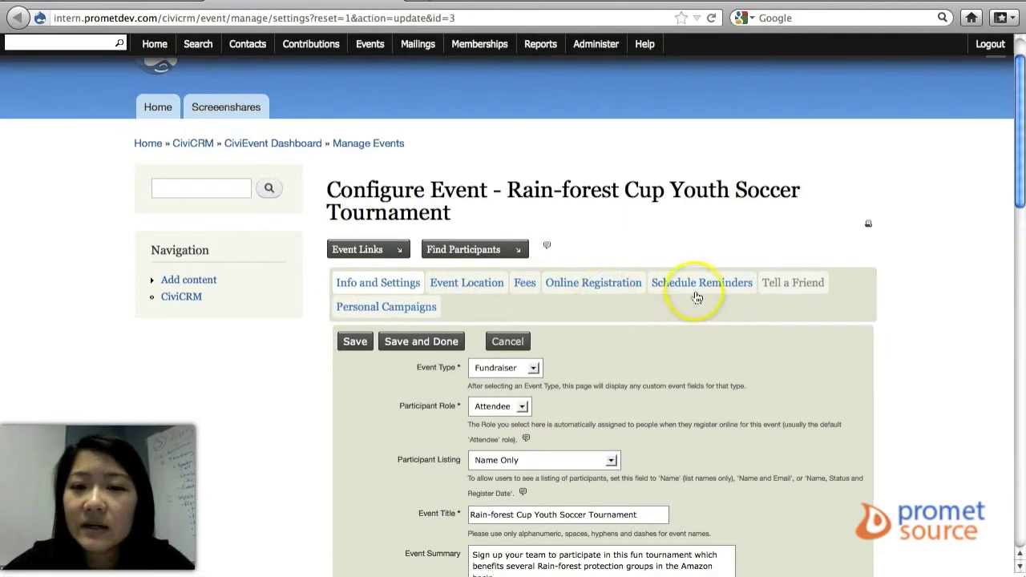
scroll(518, 252, down, 5)
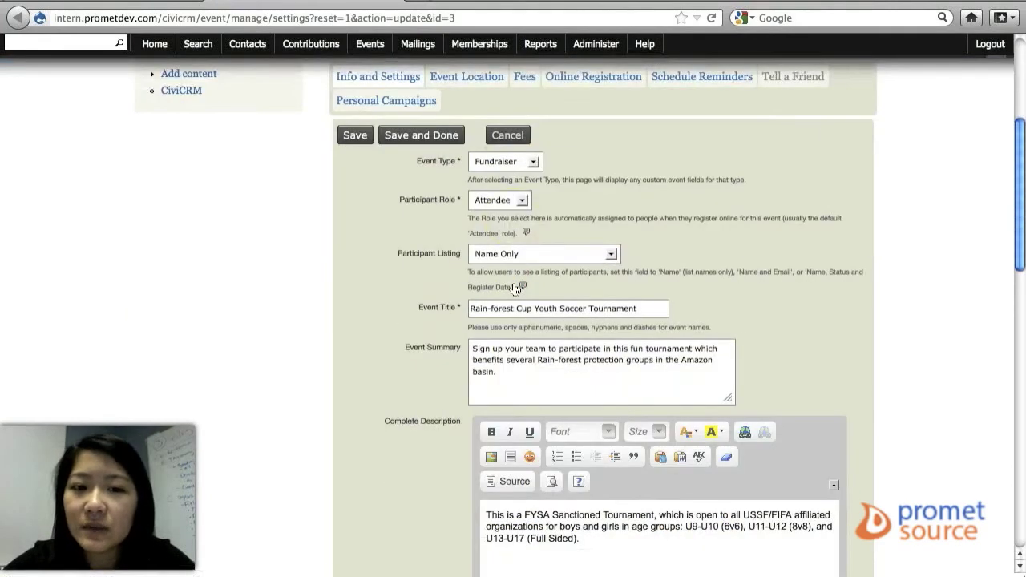
click(126, 3)
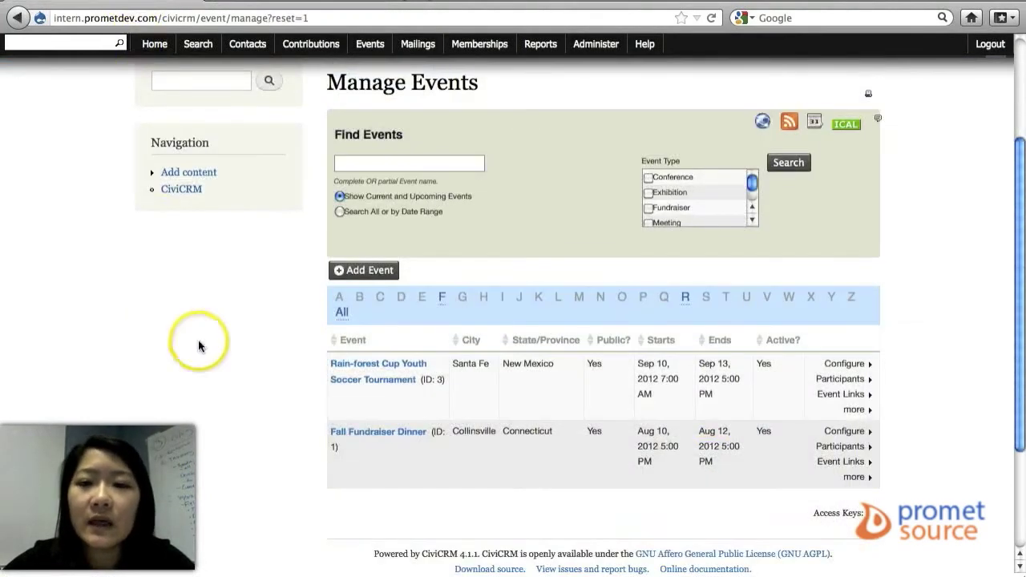
Step: Review the tournament's Participants, Event Links and extra actions (disable, delete, copy) menus
click(864, 382)
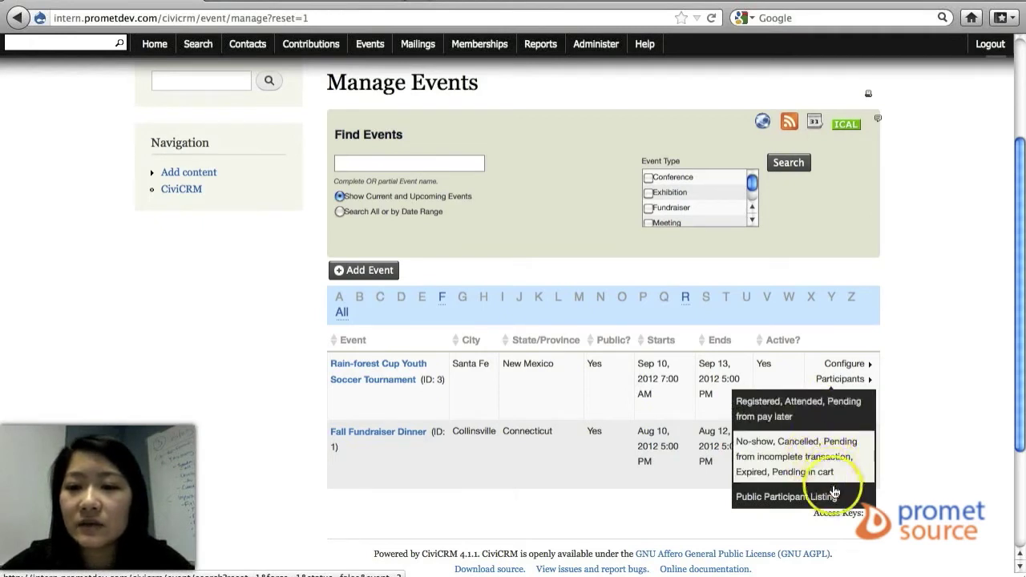
click(808, 379)
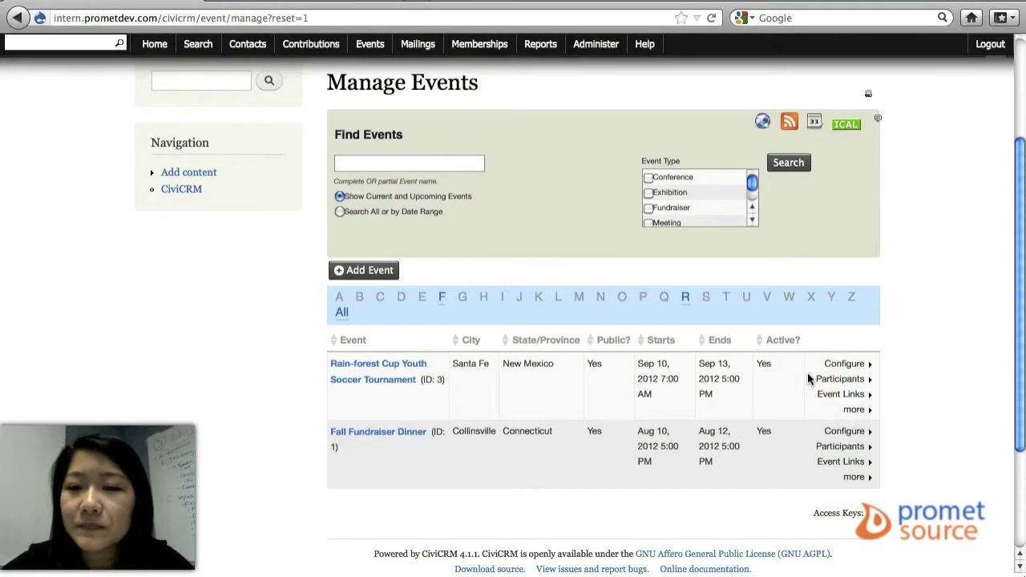
click(838, 393)
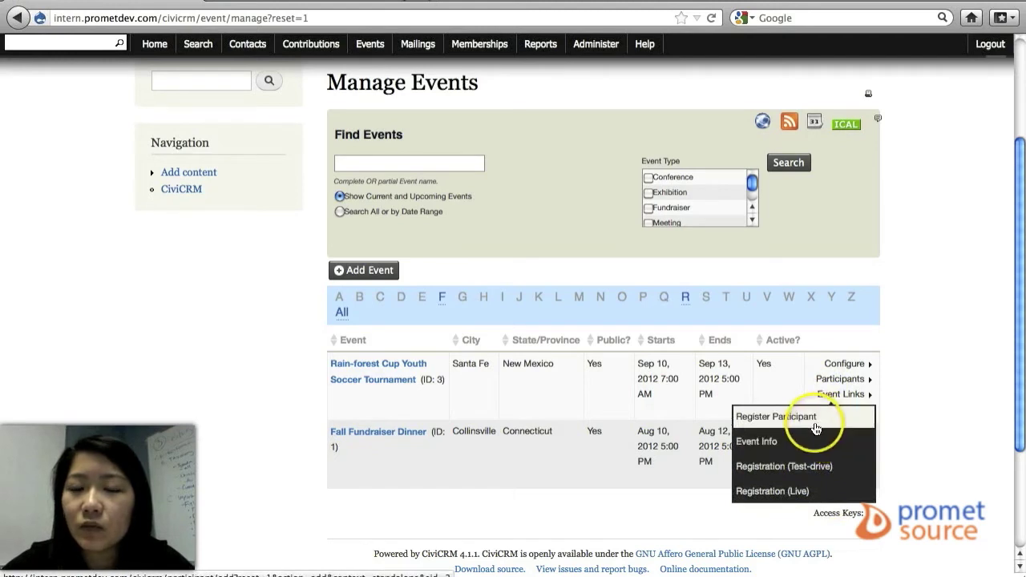
click(809, 380)
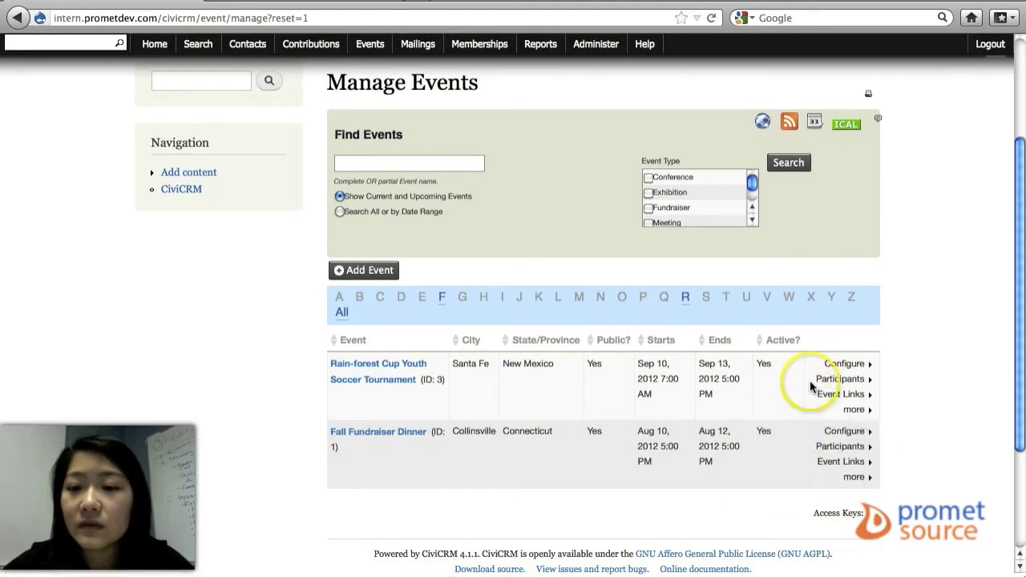
click(852, 411)
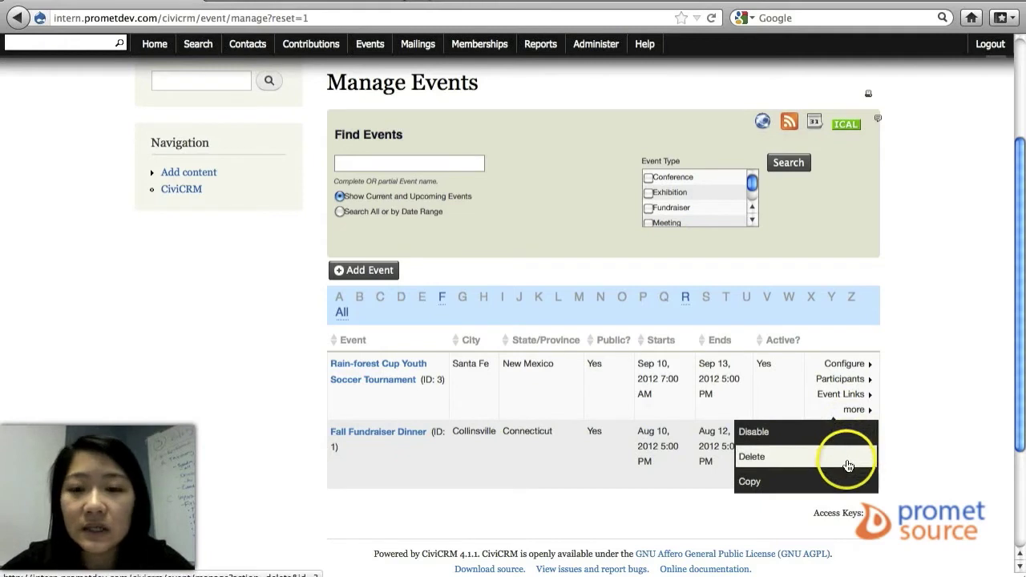
click(882, 367)
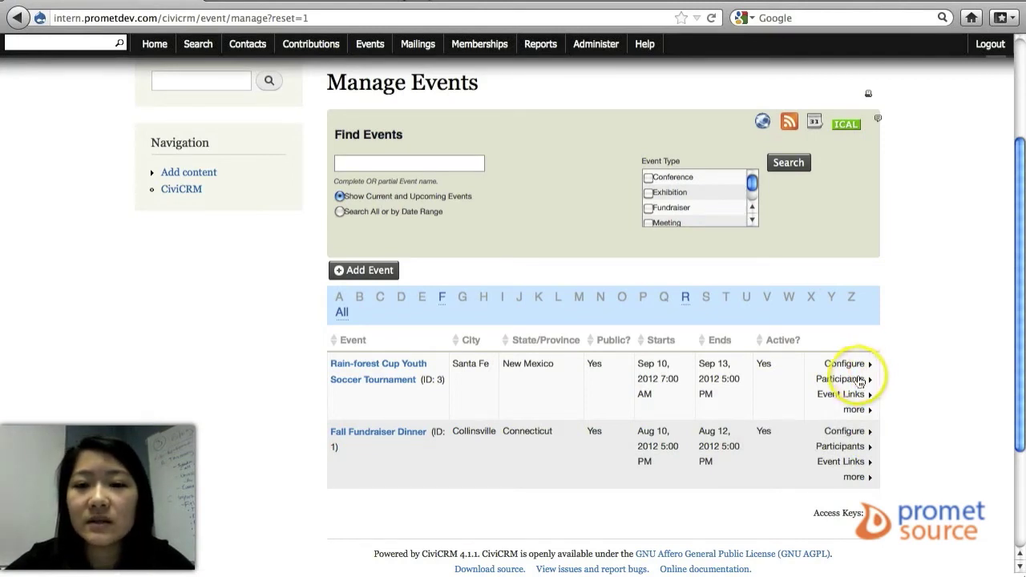
Step: Open the Registered, Attended, Pending participant listing in a new tab
click(855, 380)
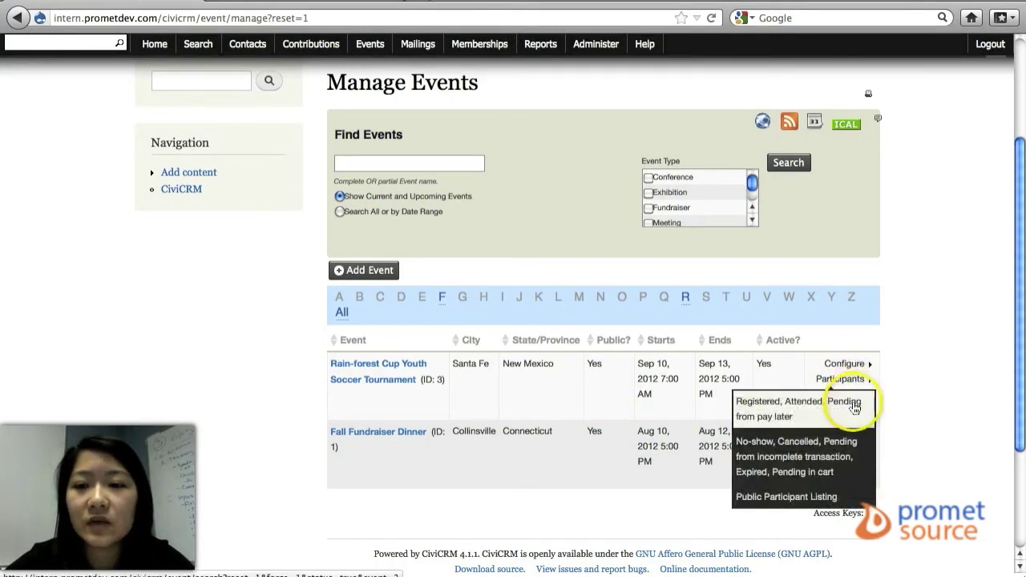
right_click(823, 413)
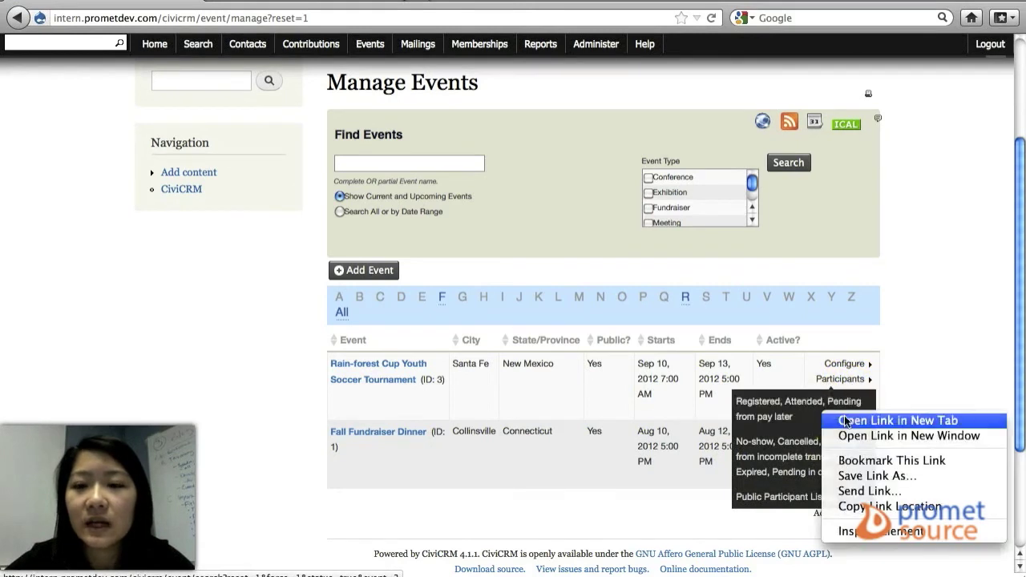
click(848, 420)
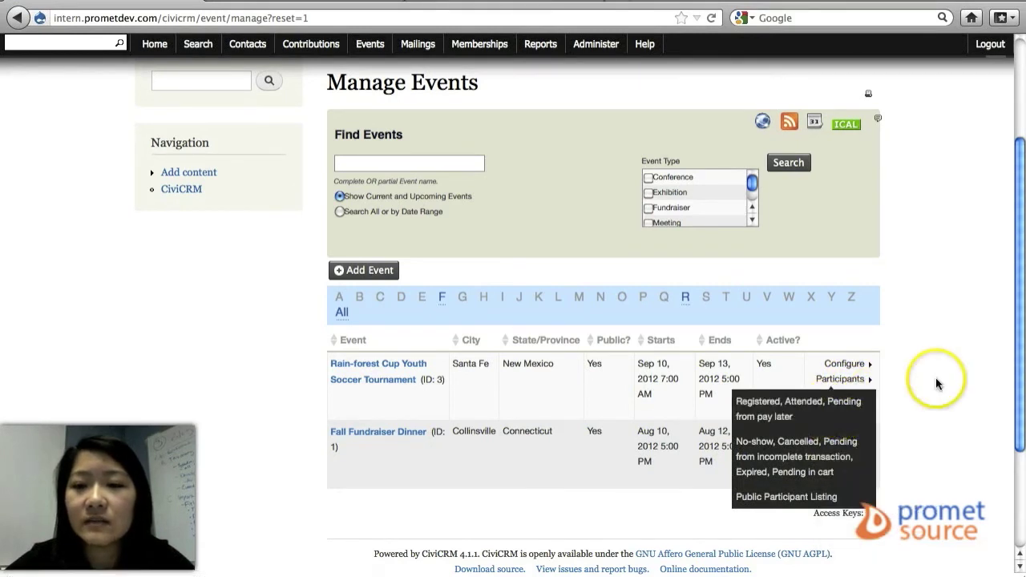
Step: Browse the tournament's 8 Find Participants results and open the first participant's contact record
click(336, 9)
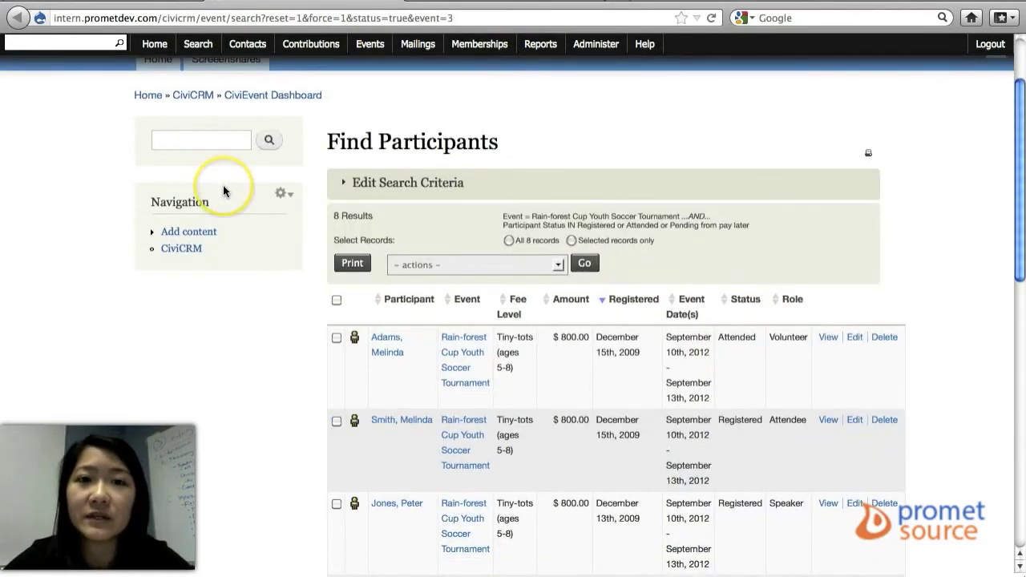
scroll(277, 269, down, 3)
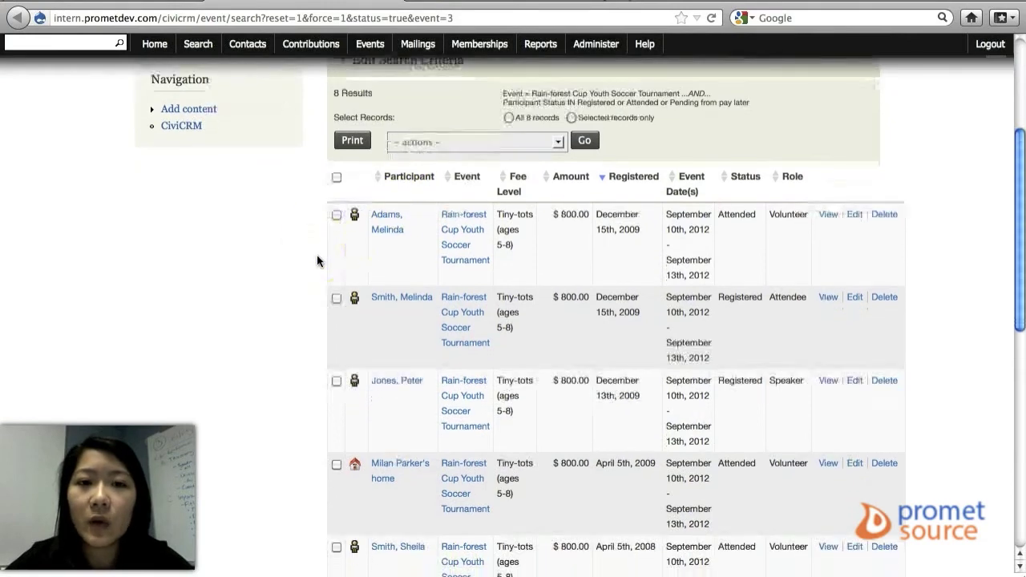
scroll(318, 256, down, 15)
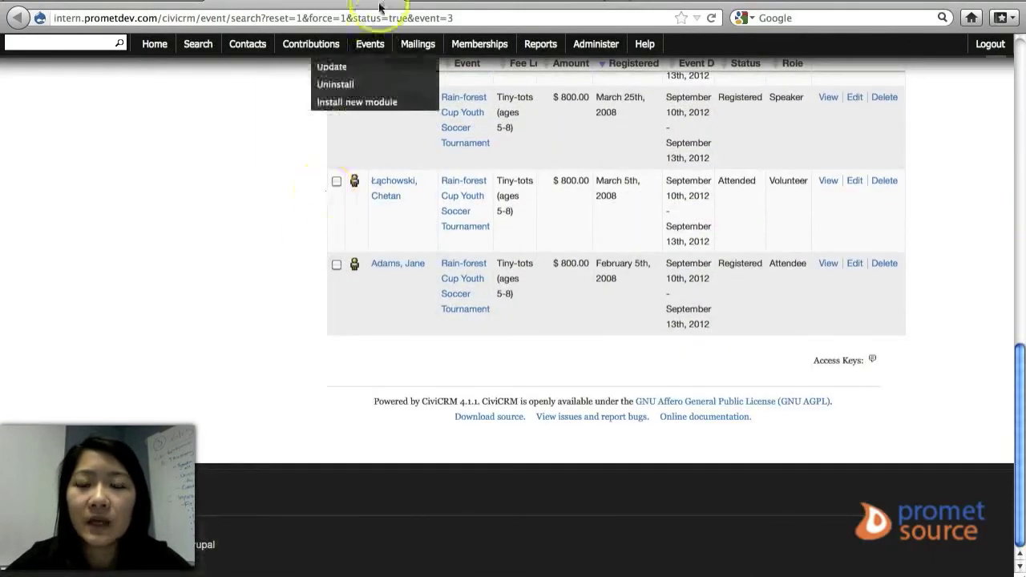
scroll(268, 235, up, 8)
scroll(267, 233, up, 4)
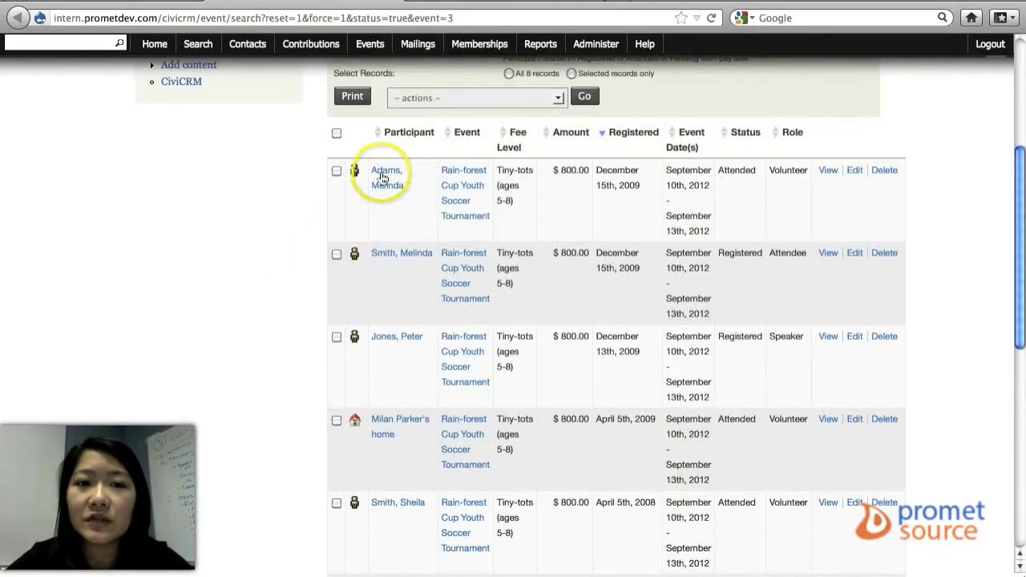
right_click(391, 180)
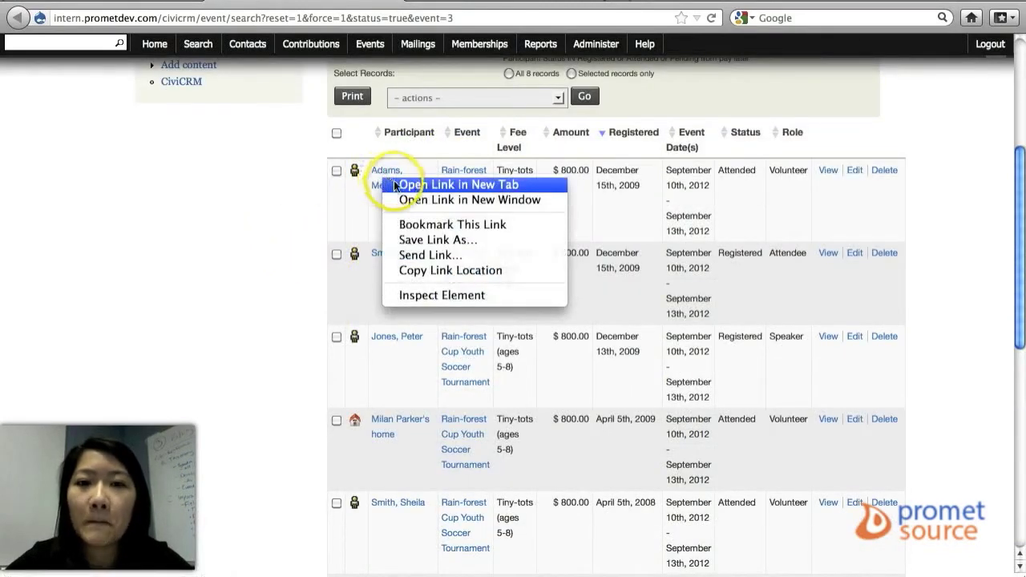
click(394, 180)
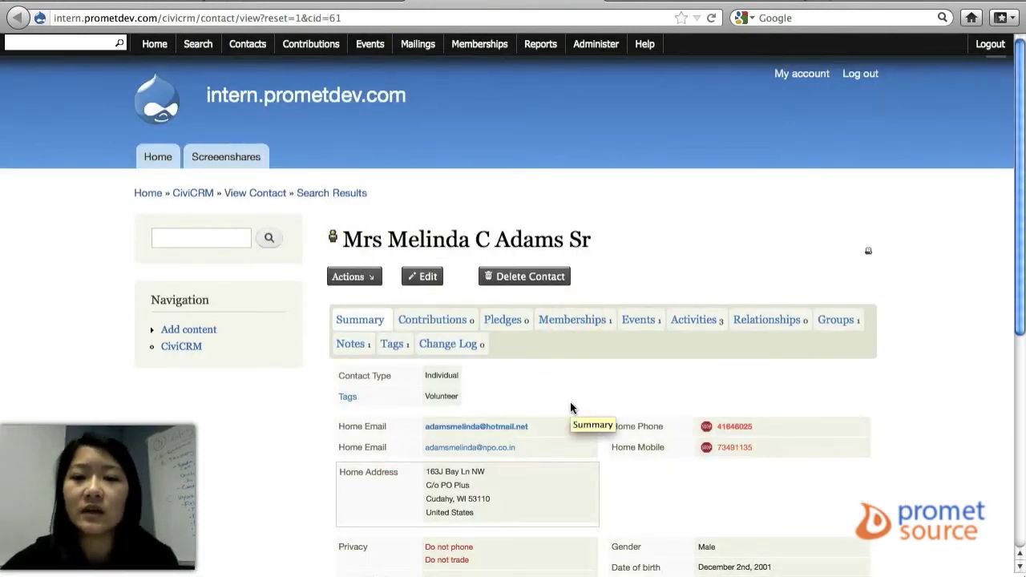
Step: Show the contact's Events tab listing the Rain-forest Cup registration: Tiny-tots, $800.00, Attended, Volunteer
scroll(357, 410, down, 4)
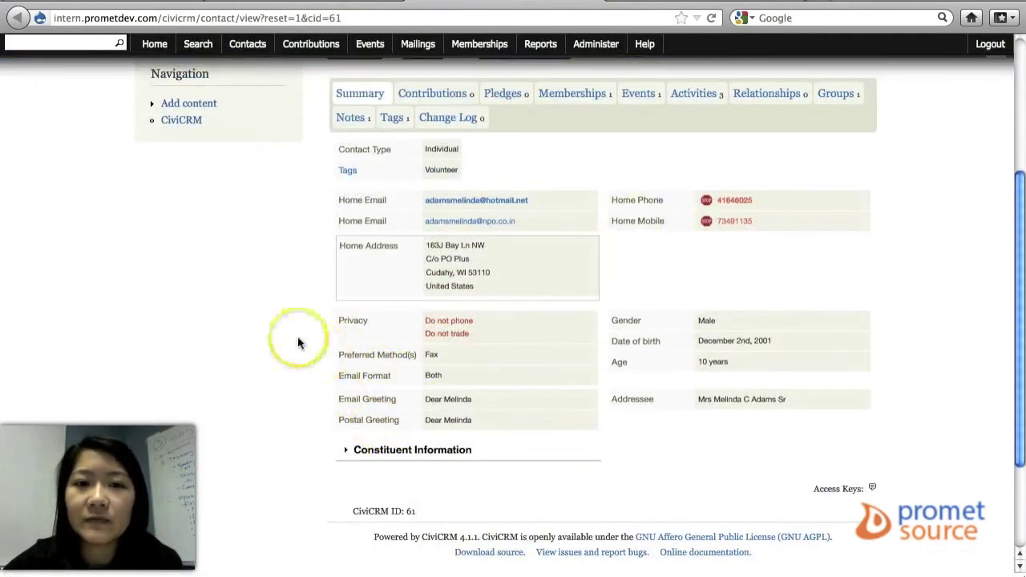
scroll(298, 343, up, 4)
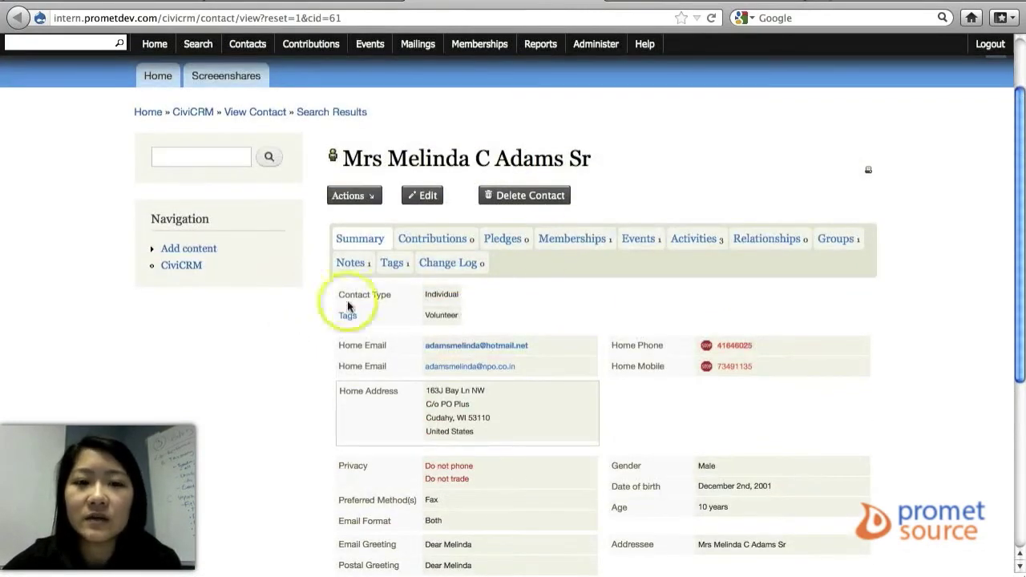
click(646, 239)
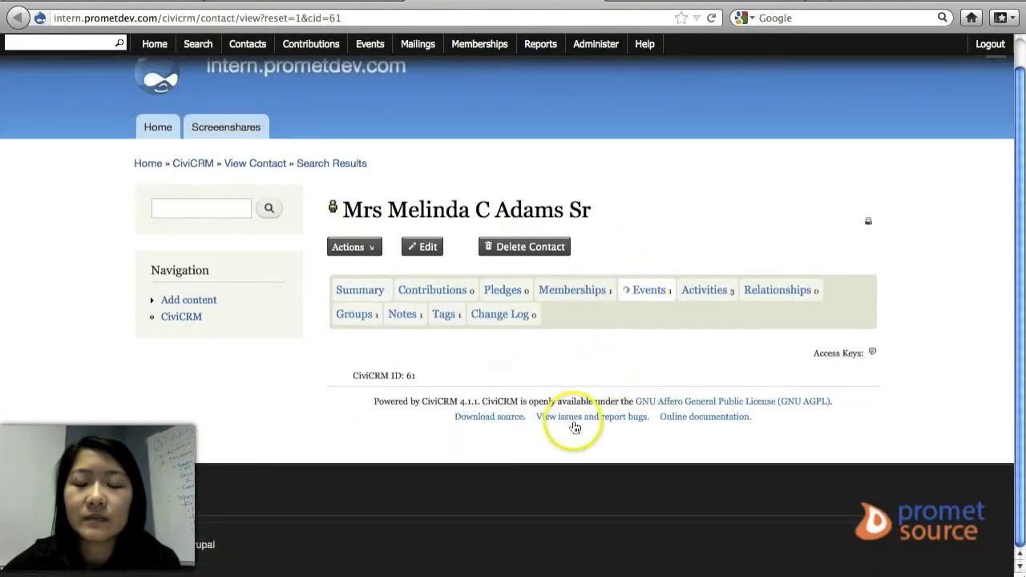
scroll(575, 427, down, 5)
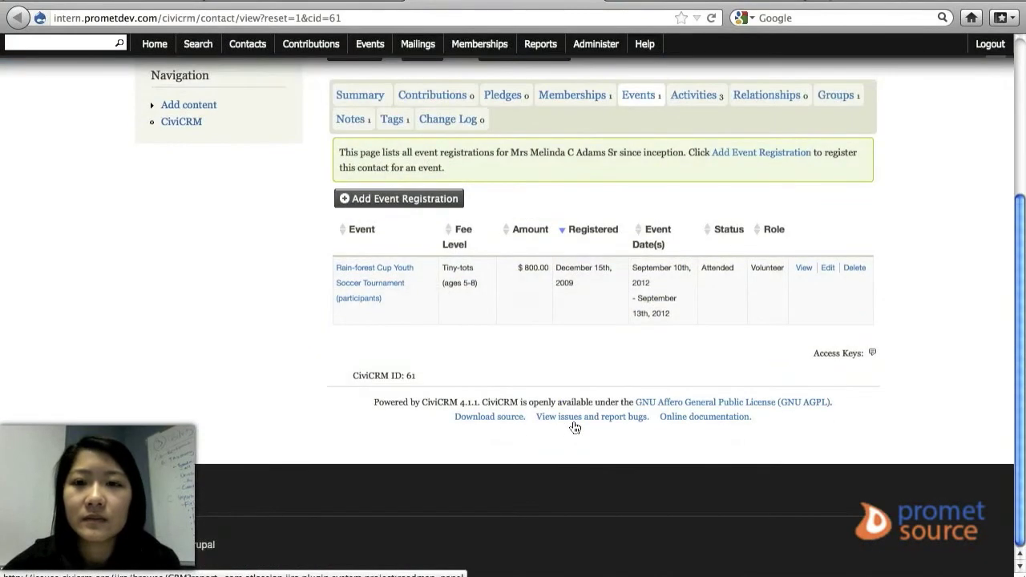
scroll(574, 427, up, 2)
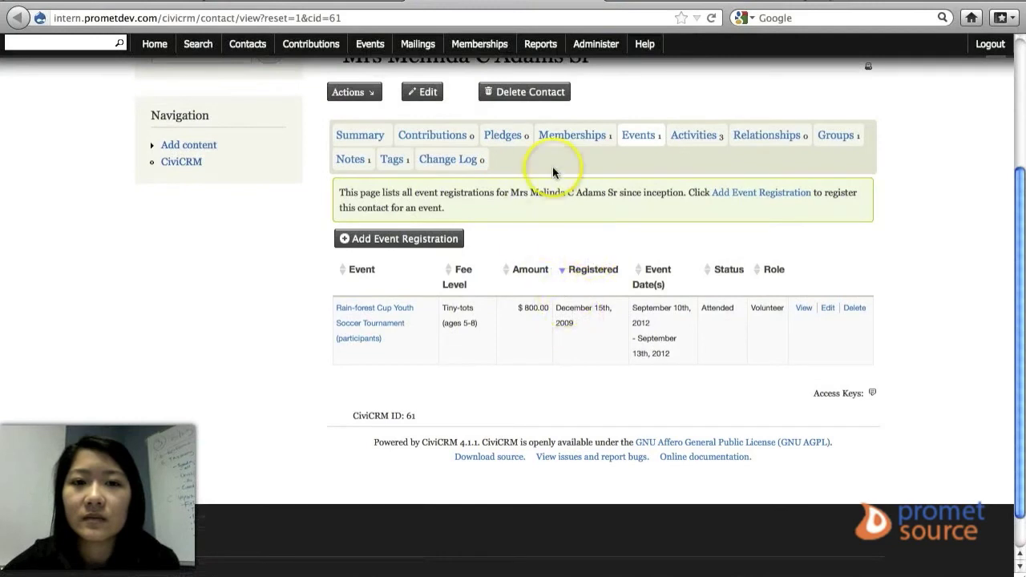
click(376, 134)
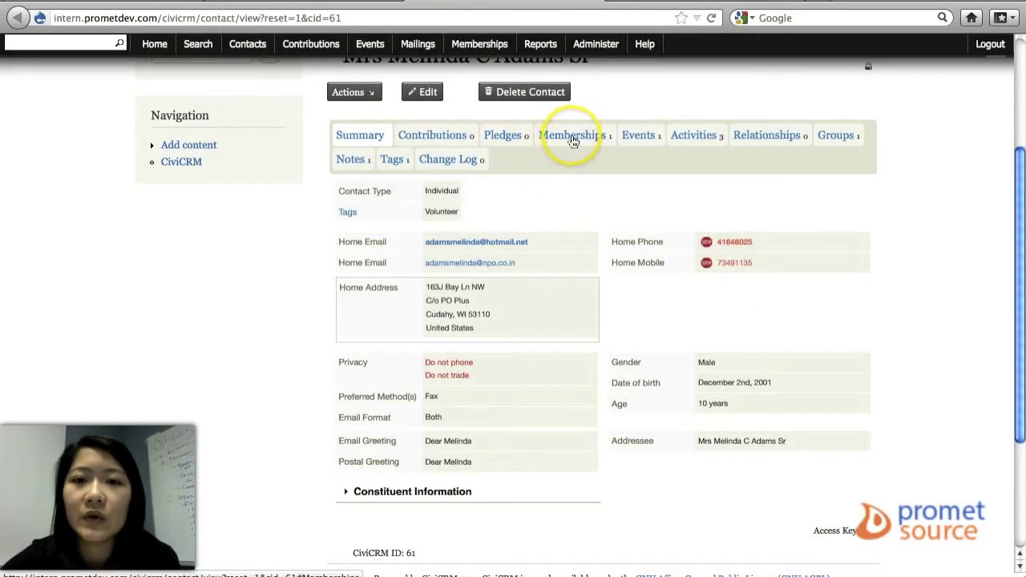
click(638, 138)
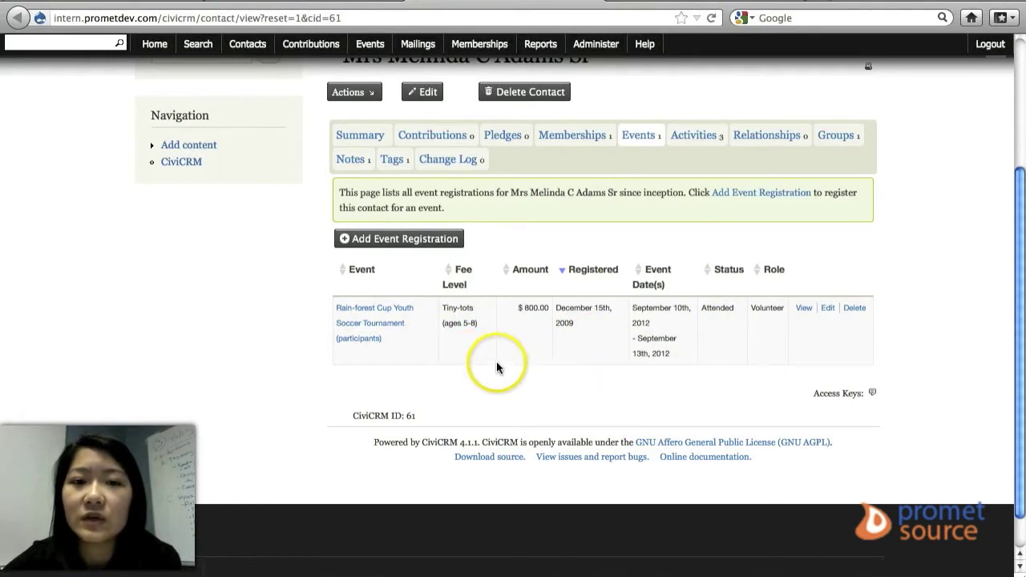
Step: Open the View Participant record for the first participant's tournament registration from Find Participants
click(281, 4)
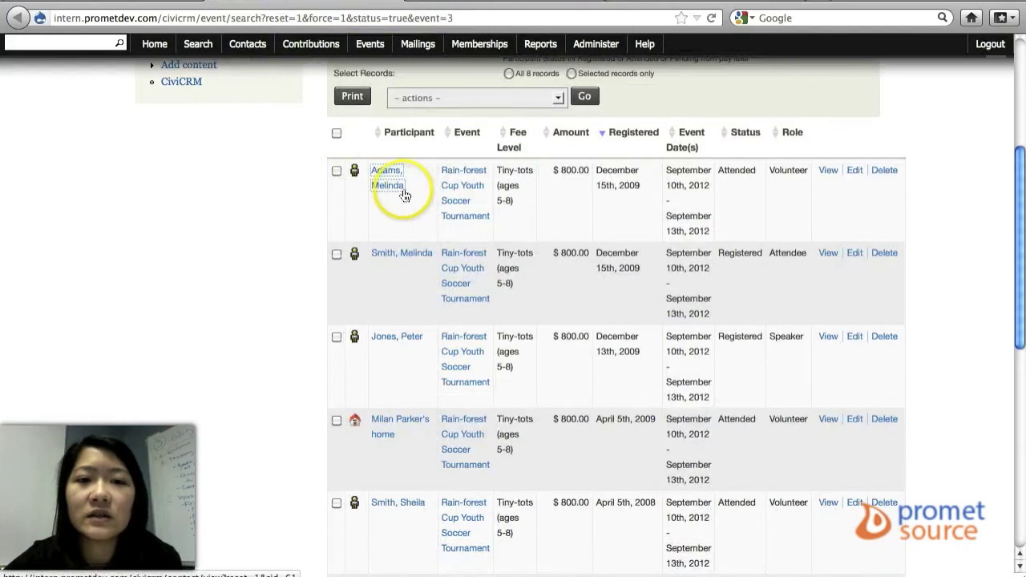
scroll(287, 312, up, 5)
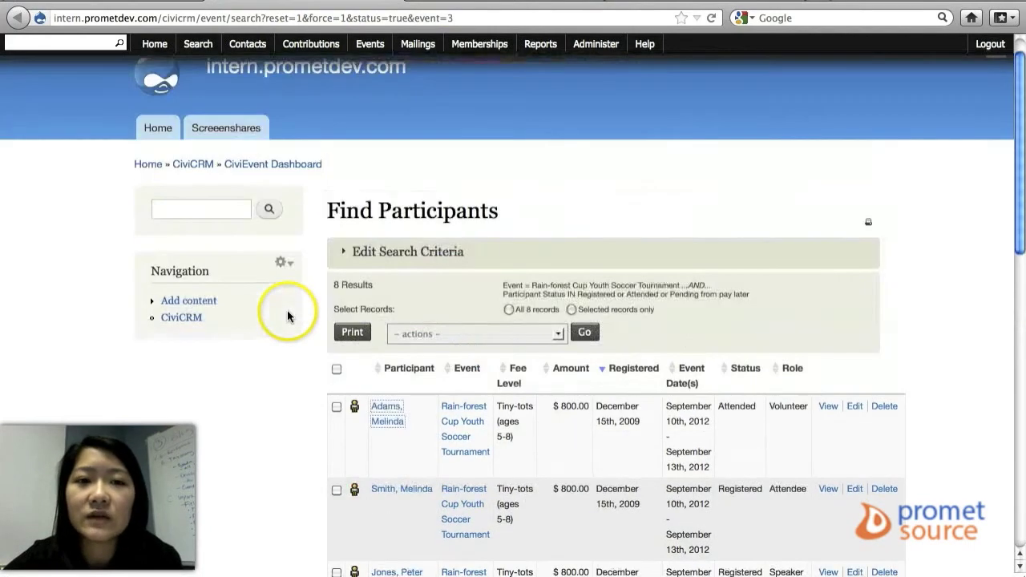
scroll(324, 278, down, 3)
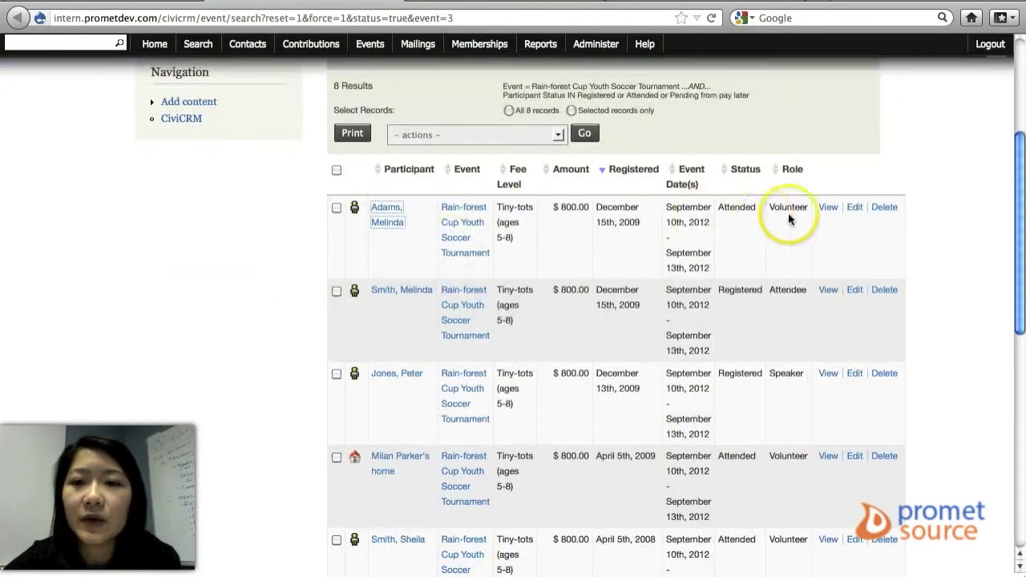
right_click(825, 214)
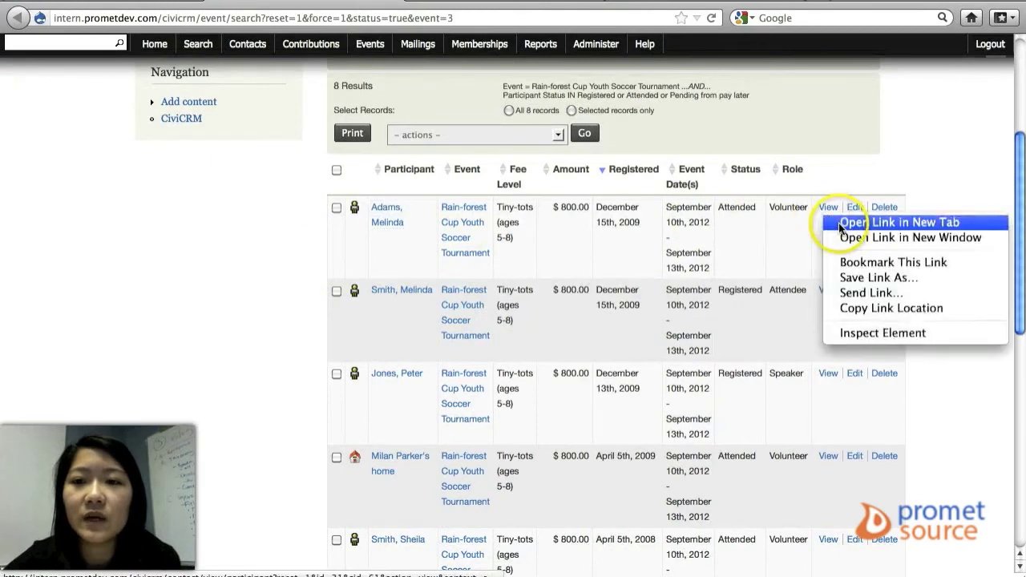
click(839, 223)
click(504, 9)
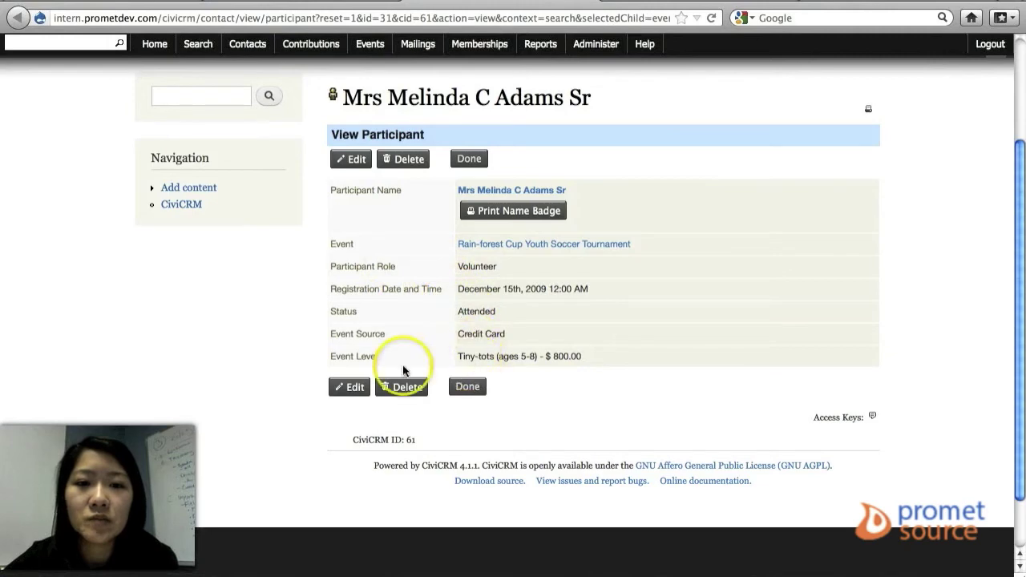
Step: Look over the Edit Event Registration form, then go back to Find Participants without saving
click(349, 388)
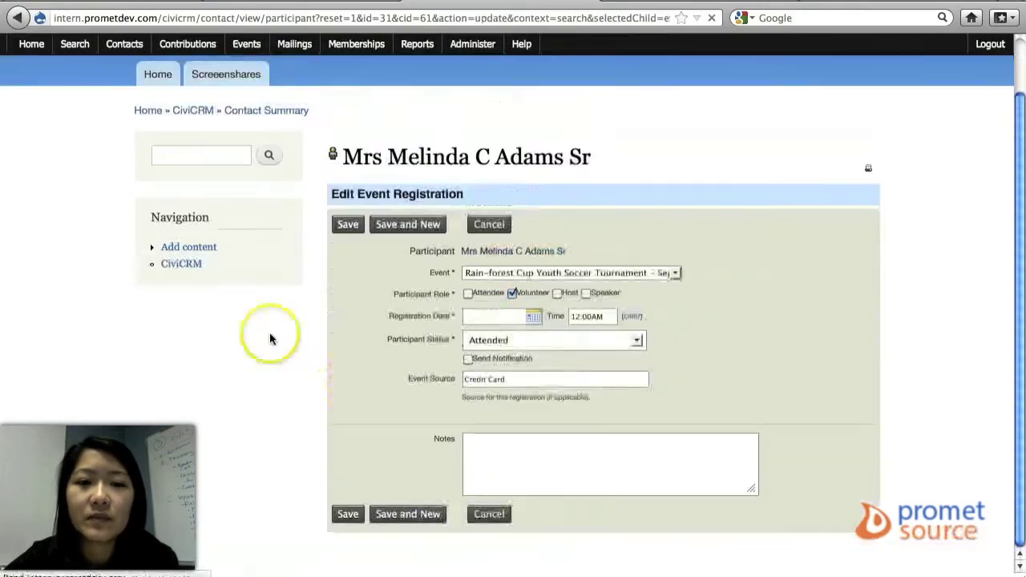
scroll(269, 332, down, 3)
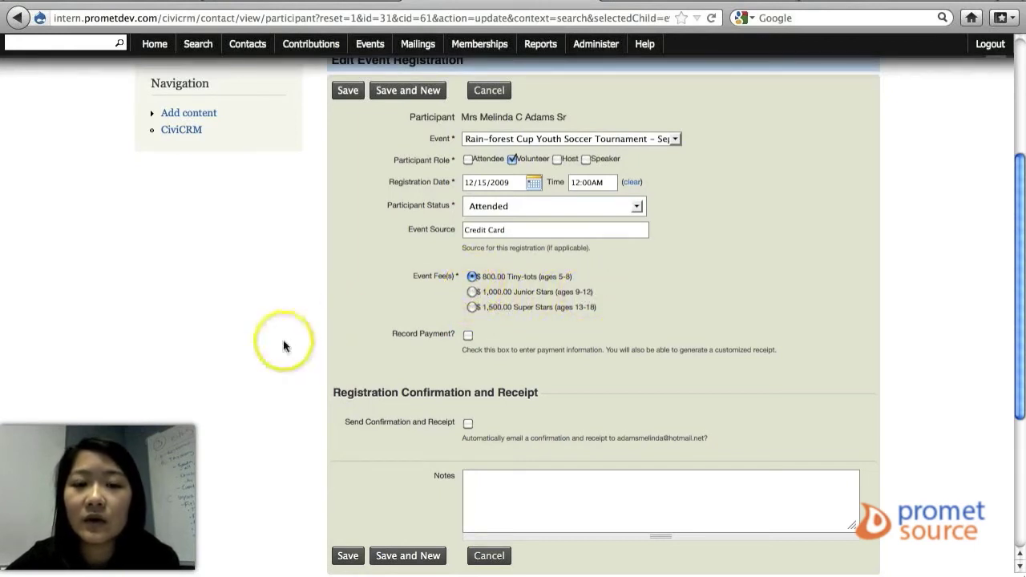
scroll(284, 344, down, 3)
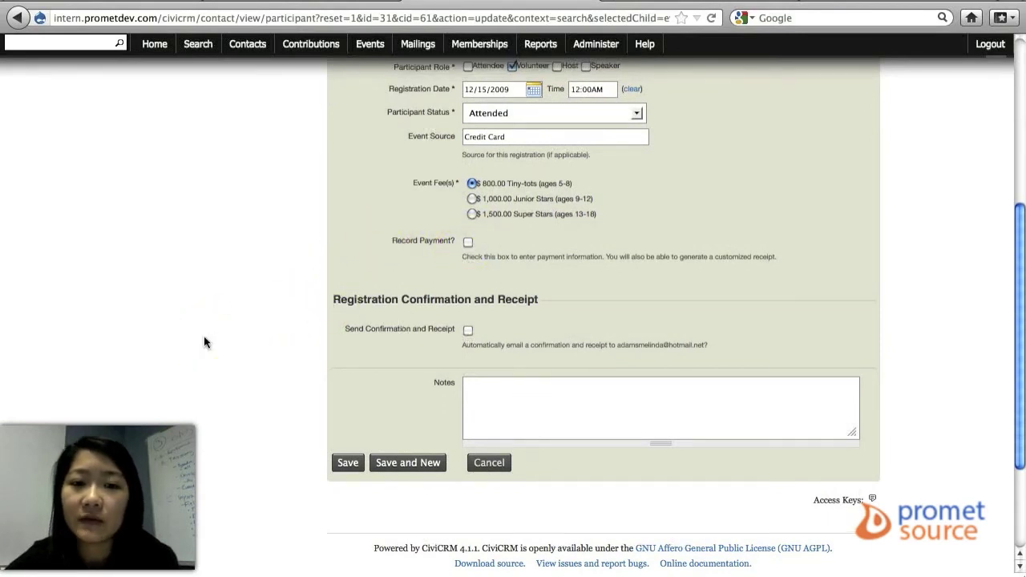
scroll(204, 342, up, 3)
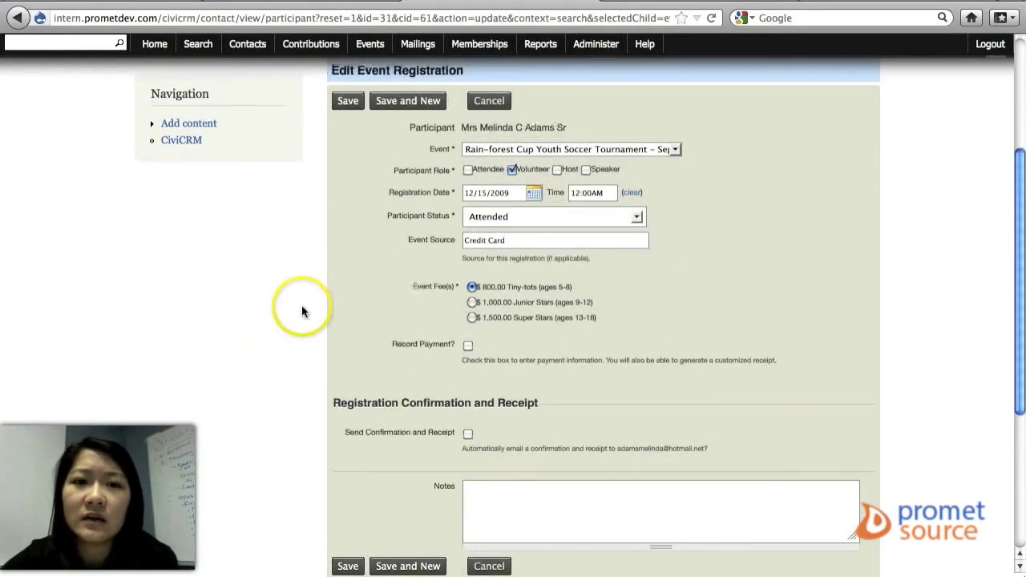
scroll(310, 244, down, 2)
scroll(311, 249, down, 5)
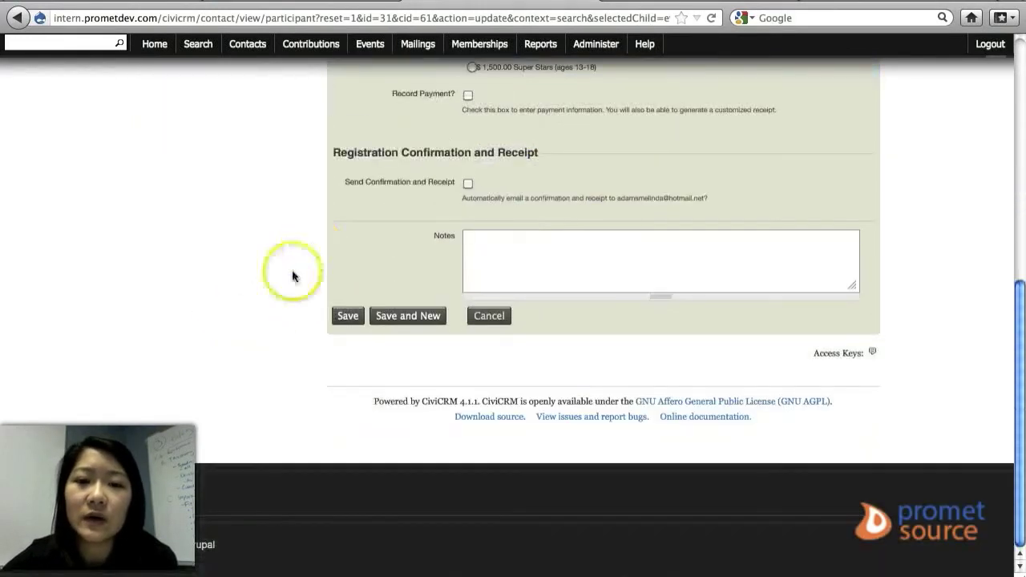
scroll(293, 275, up, 7)
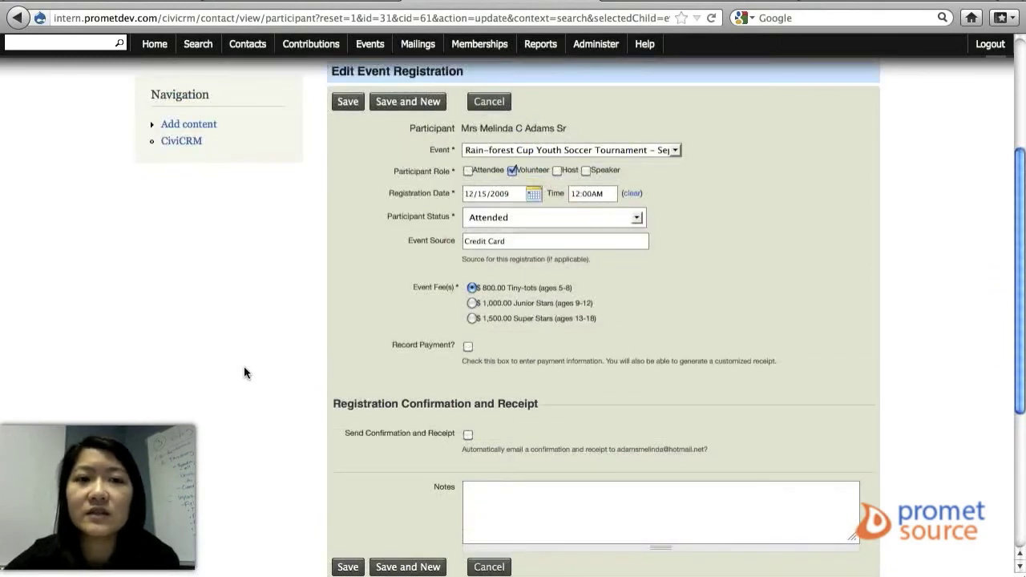
mouse_move(275, 98)
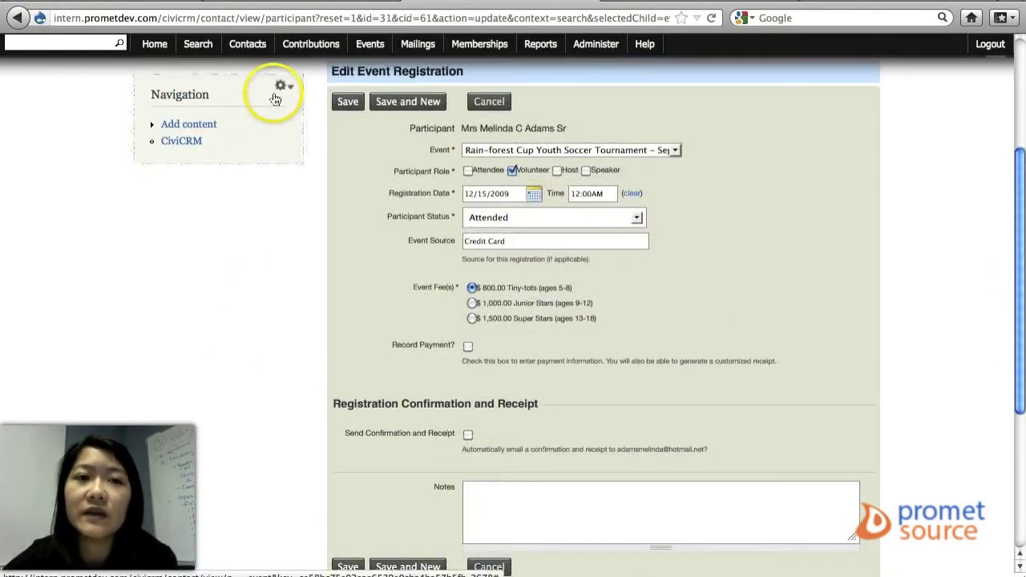
key(super+bracketleft)
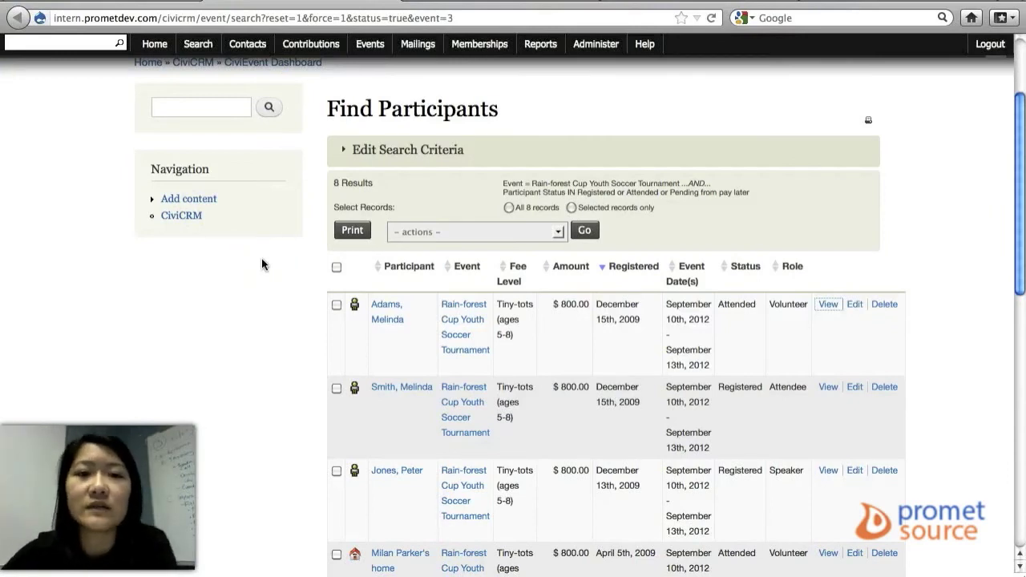
Step: Tick the checkboxes of the first three participant rows
scroll(262, 265, down, 1)
click(336, 255)
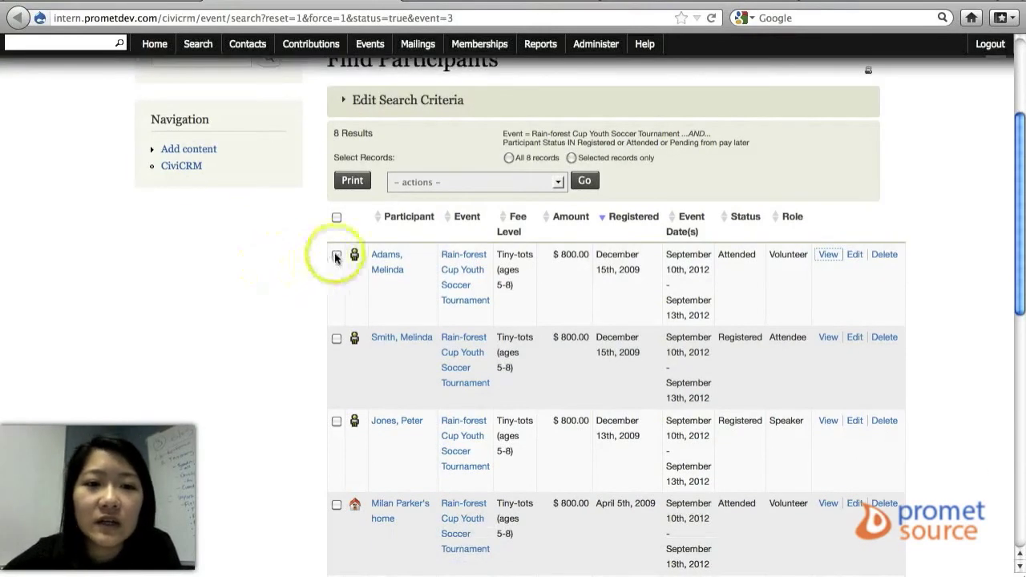
click(336, 337)
click(336, 421)
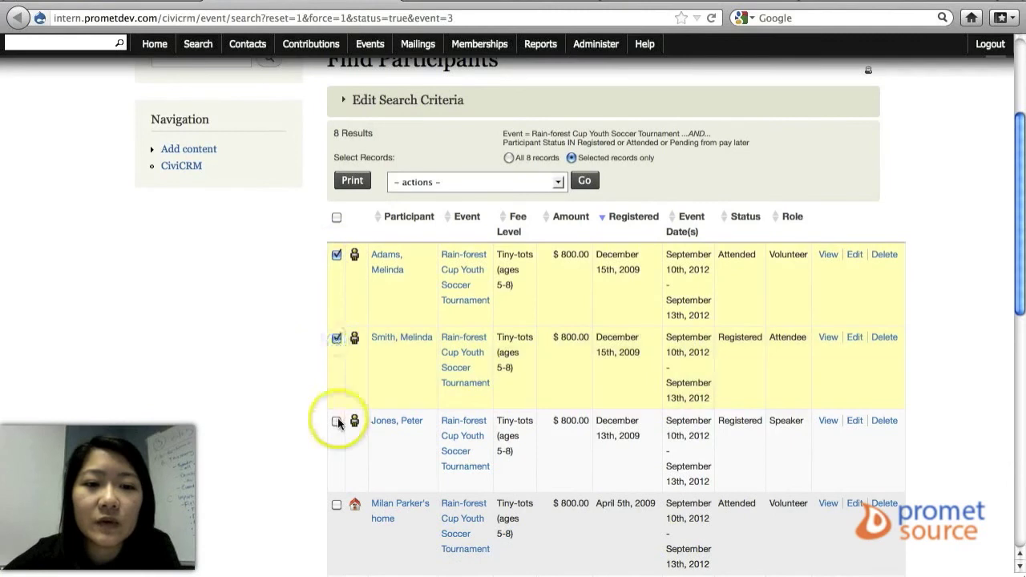
Step: Review the '- actions -' bulk options for the selection without choosing one
click(423, 183)
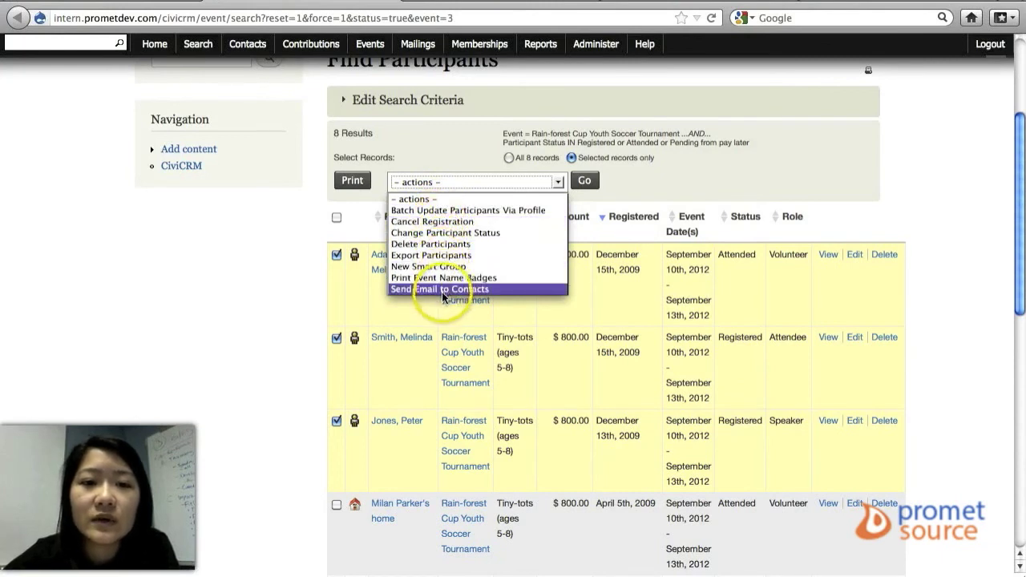
click(241, 286)
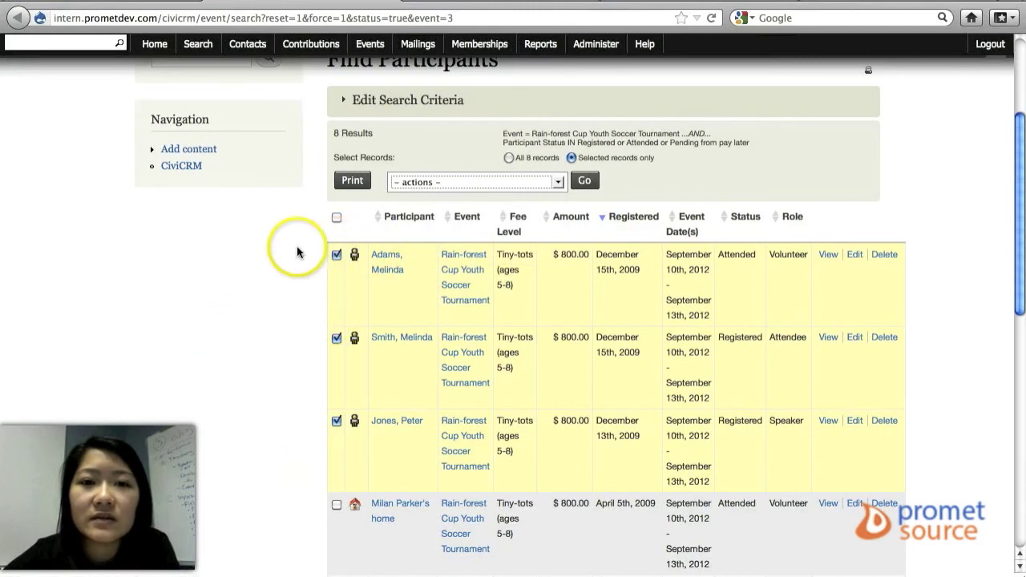
click(407, 184)
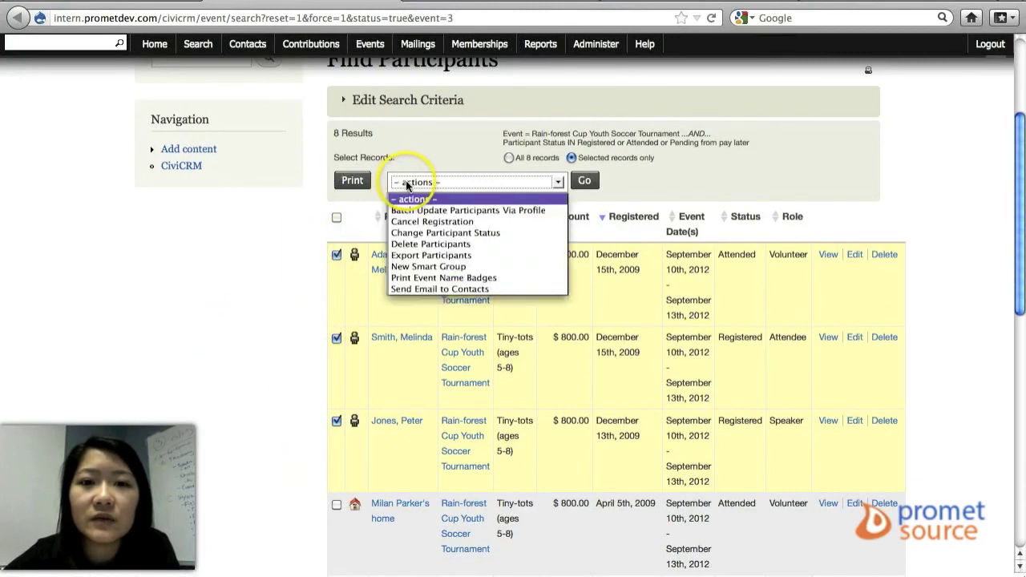
click(229, 321)
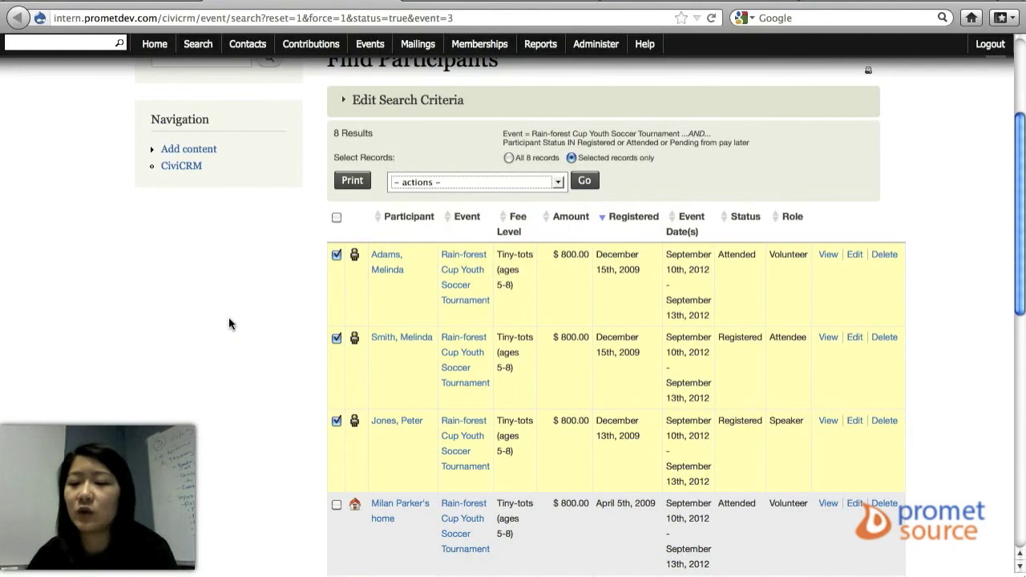